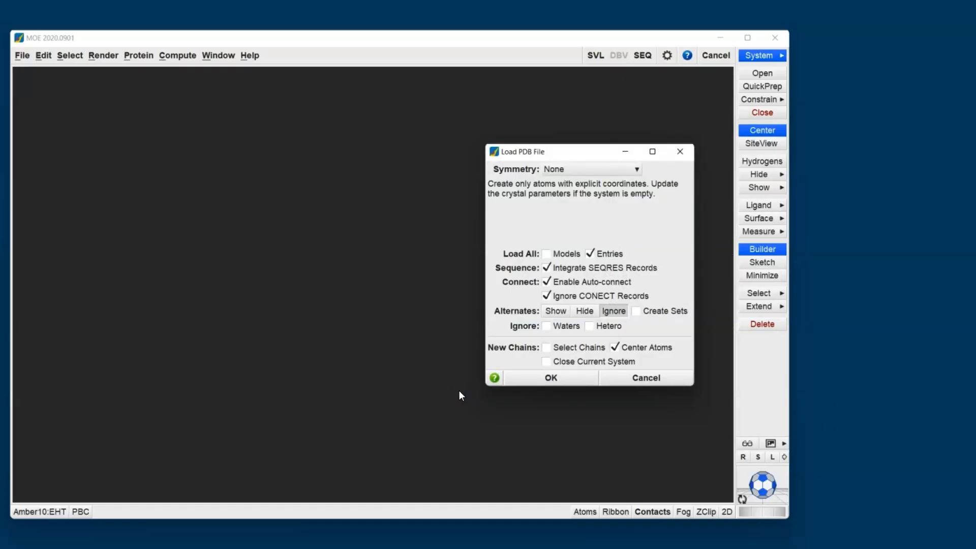
Load the PDB structure with default options and prepare it with QuickPrep using the standard settings
click(553, 379)
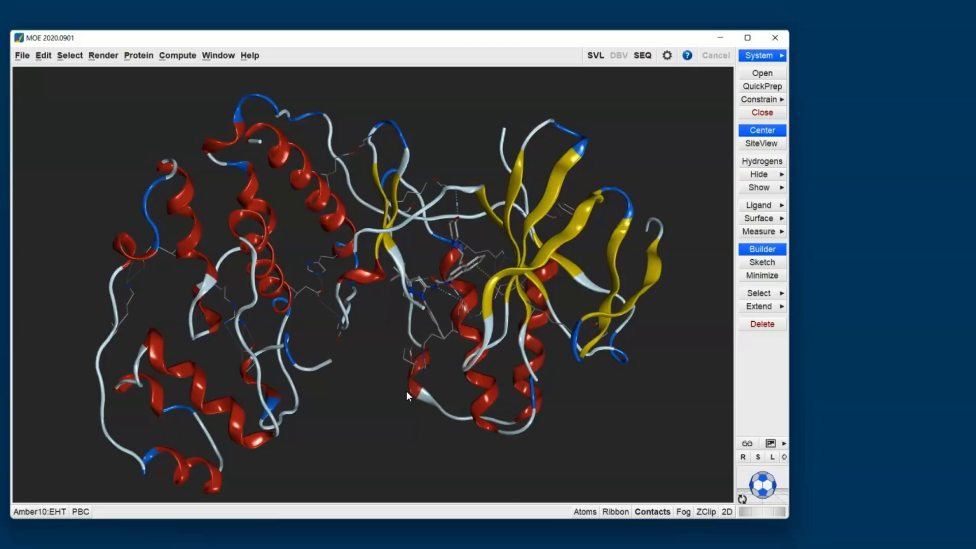
click(763, 86)
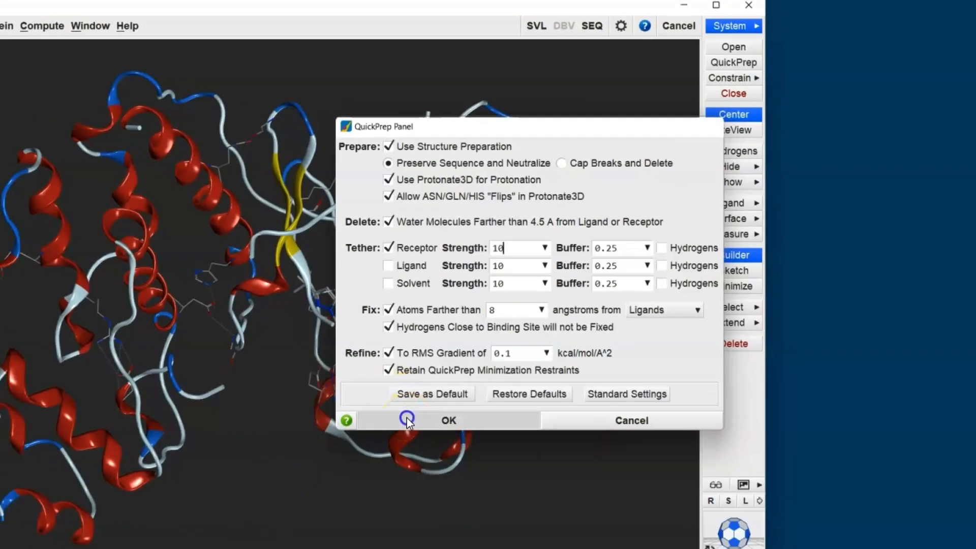
click(377, 432)
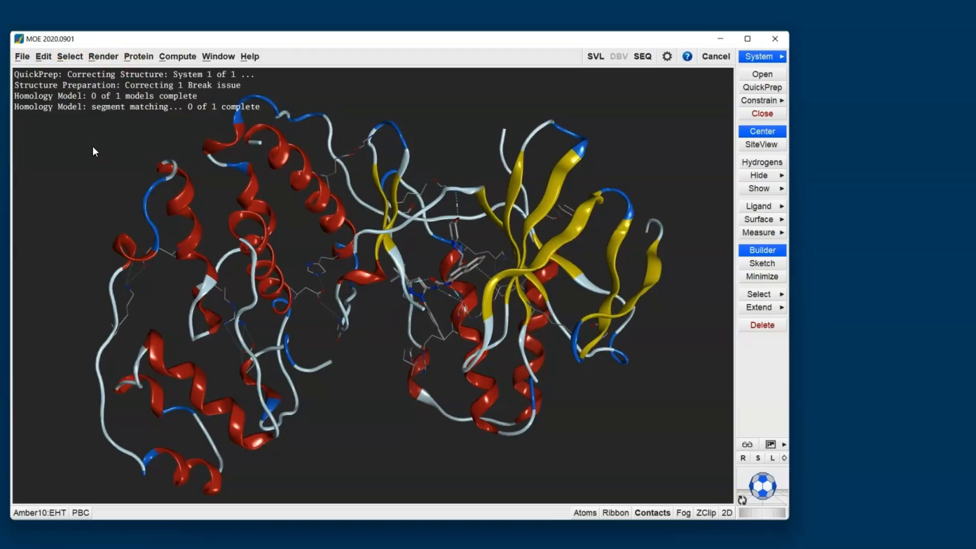
click(742, 89)
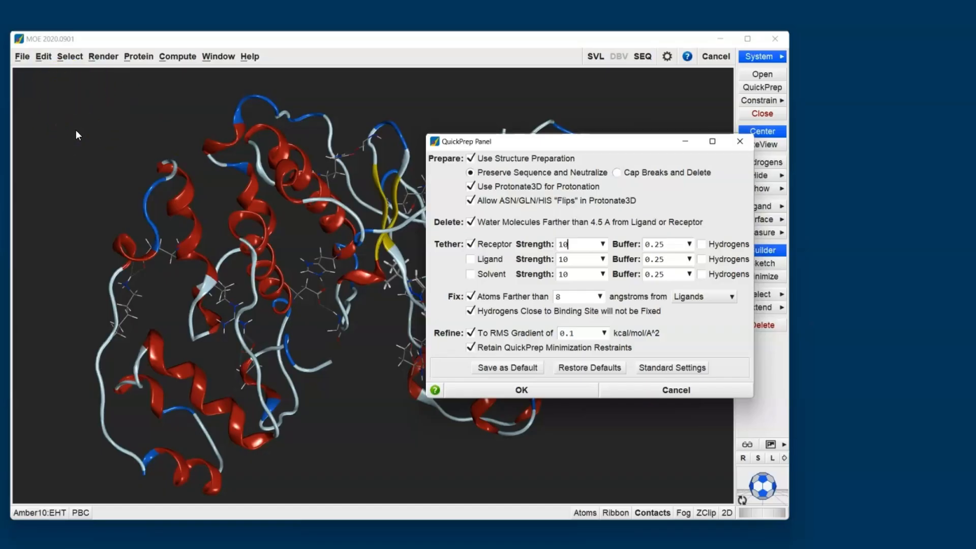
click(645, 395)
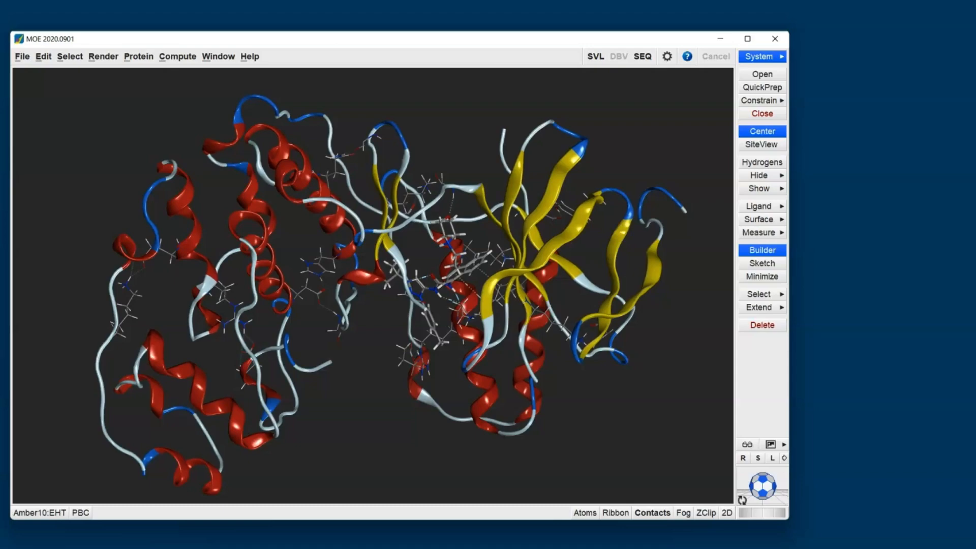
Zoom the view onto the ligand binding site and open the System Manager as a docked panel
click(764, 146)
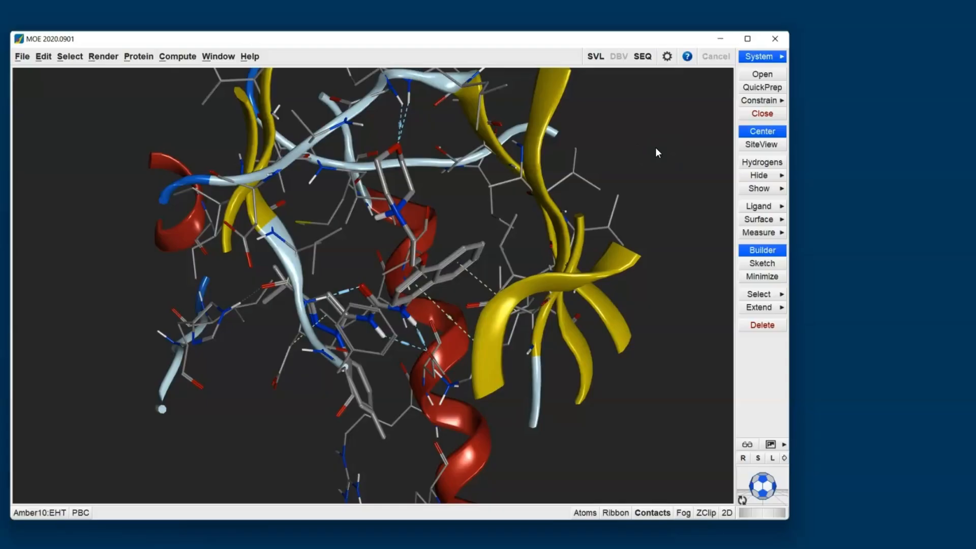
click(758, 56)
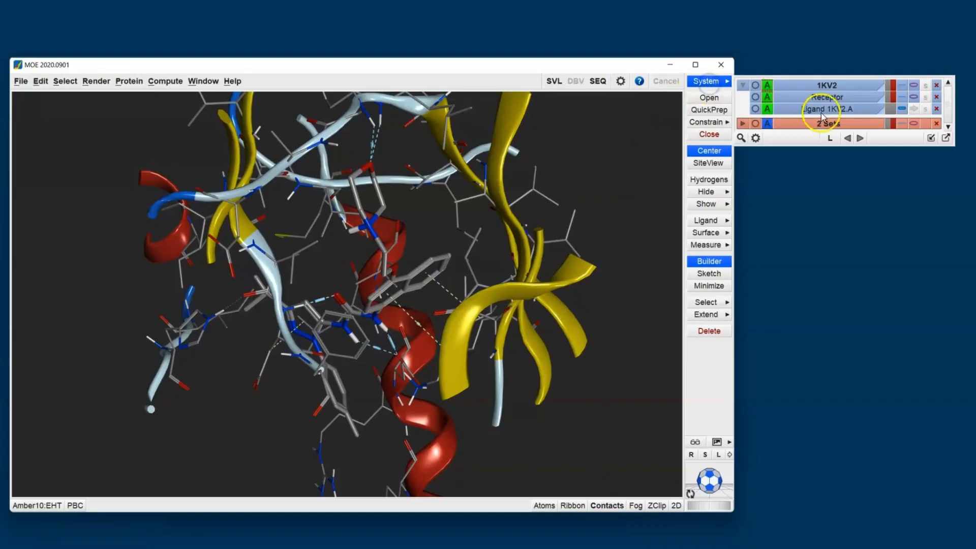
click(929, 139)
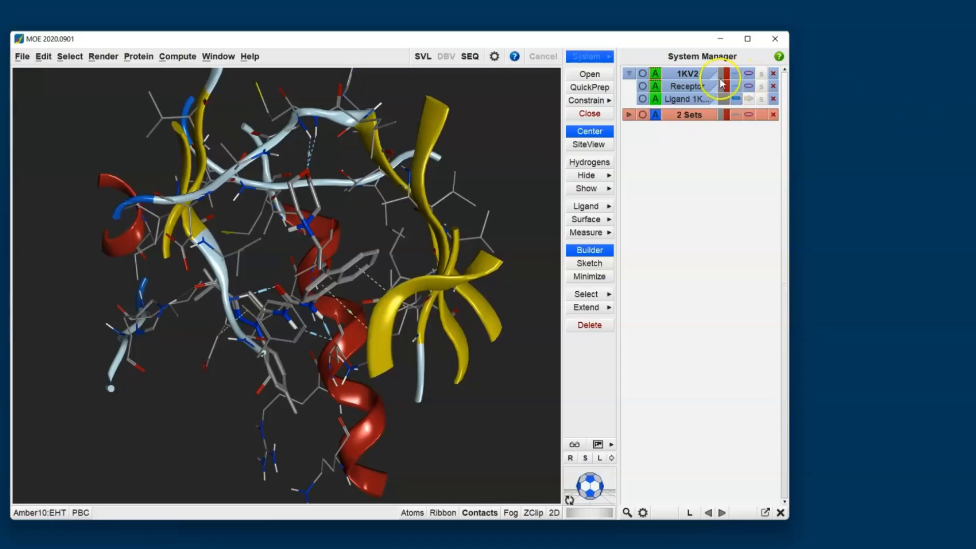
Hide the receptor ribbons so only atoms of the binding site are displayed
click(682, 87)
click(682, 88)
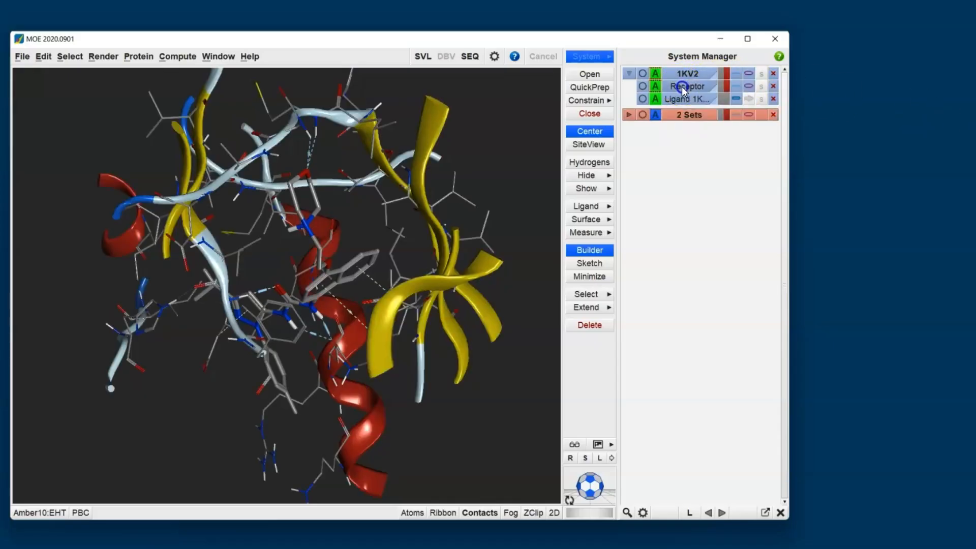
click(642, 99)
click(641, 99)
click(749, 86)
Color the ligand's atoms orange
click(705, 99)
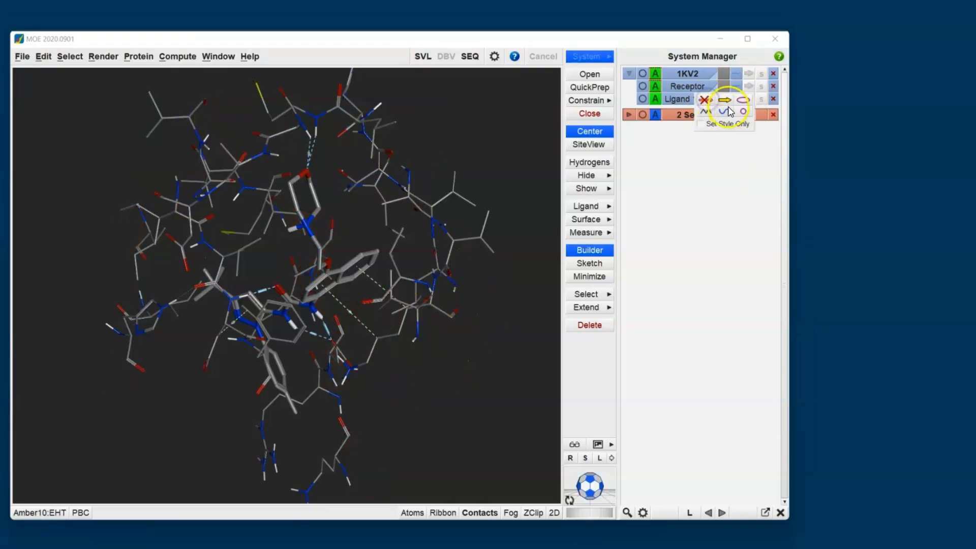
click(723, 99)
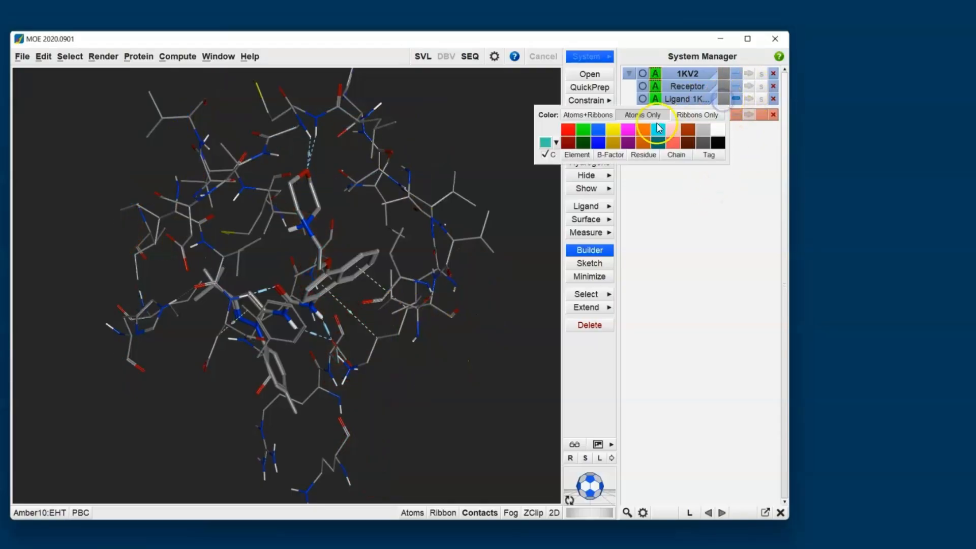
click(643, 137)
Open the Scaffold Replacement tool from the Fragments compute tools
click(225, 245)
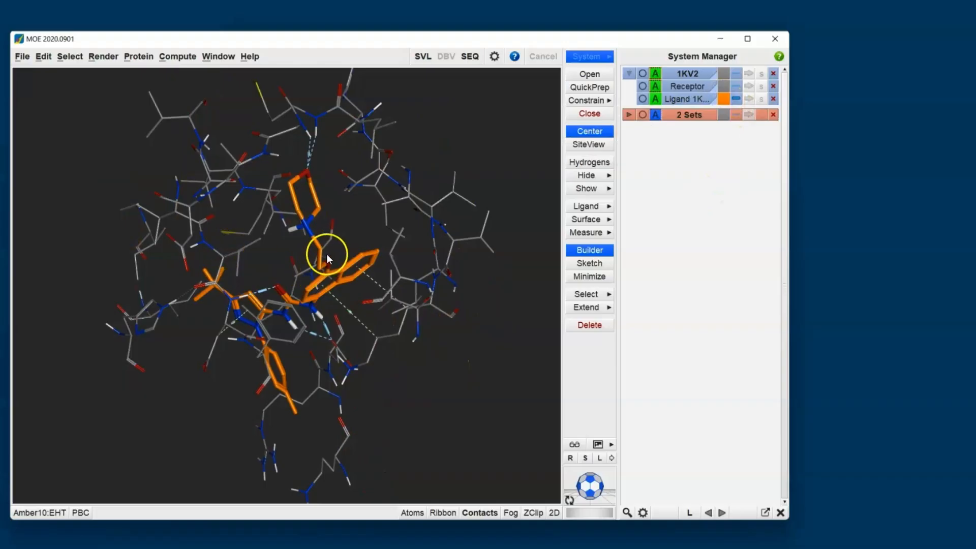
middle_drag(368, 223, 96, 425)
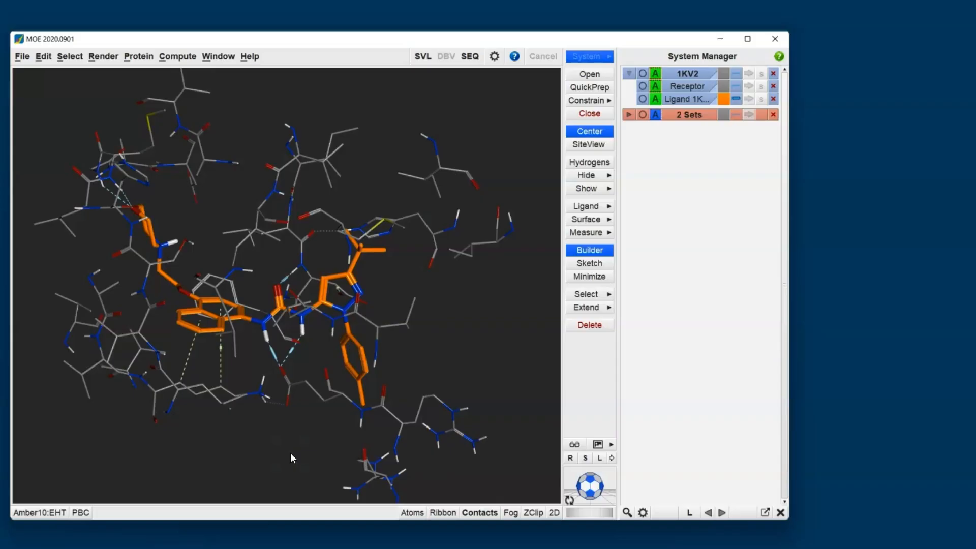
click(171, 62)
click(200, 247)
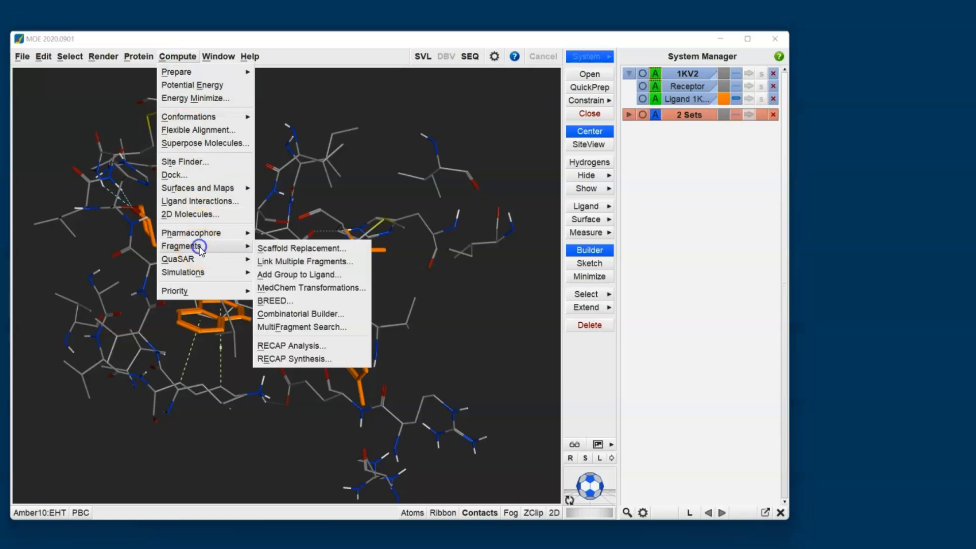
click(332, 249)
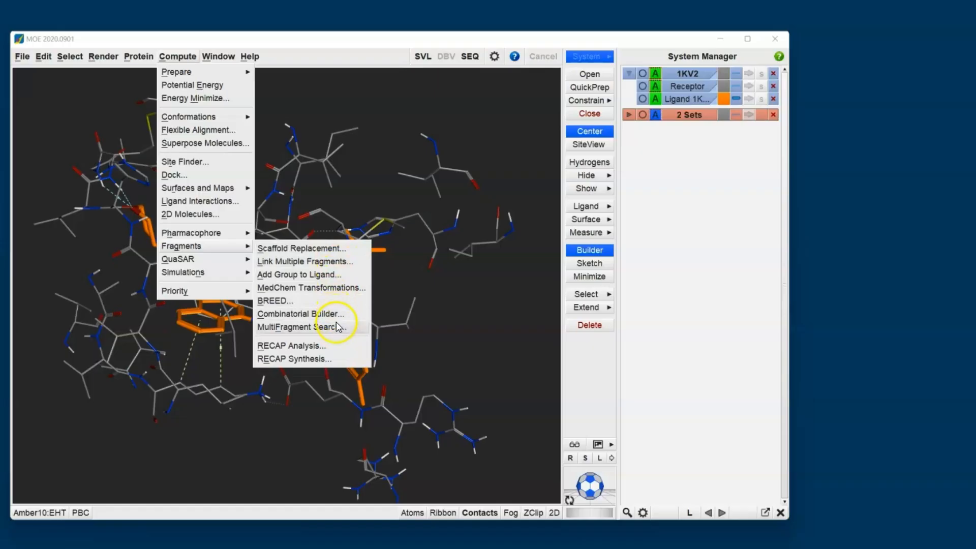
click(330, 249)
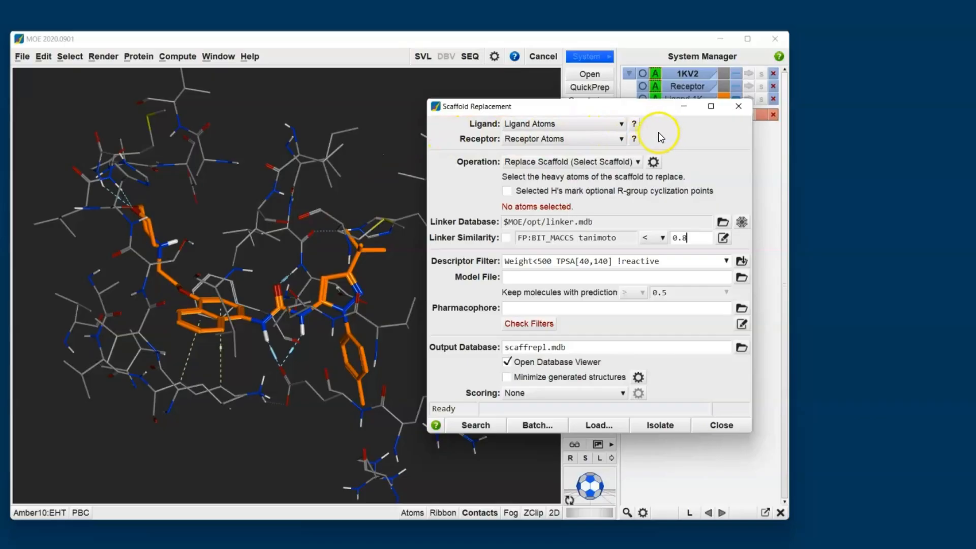
Review the ligand and receptor atom sets and the available operations in the Scaffold Replacement panel
click(633, 124)
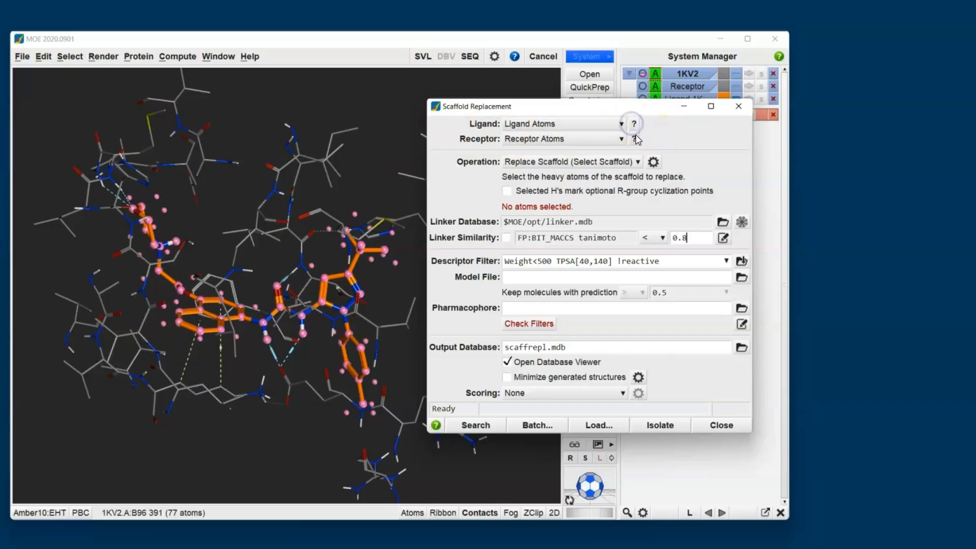
click(634, 140)
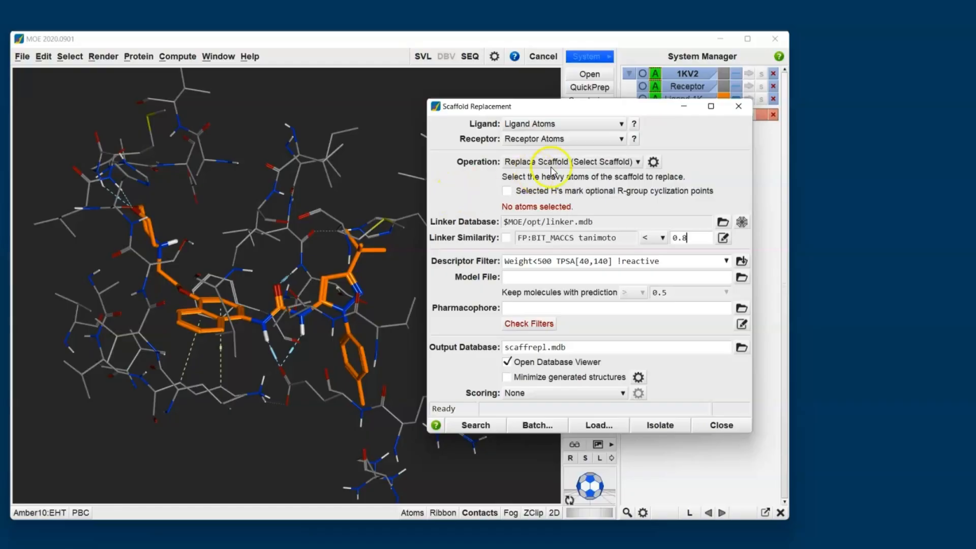
click(570, 161)
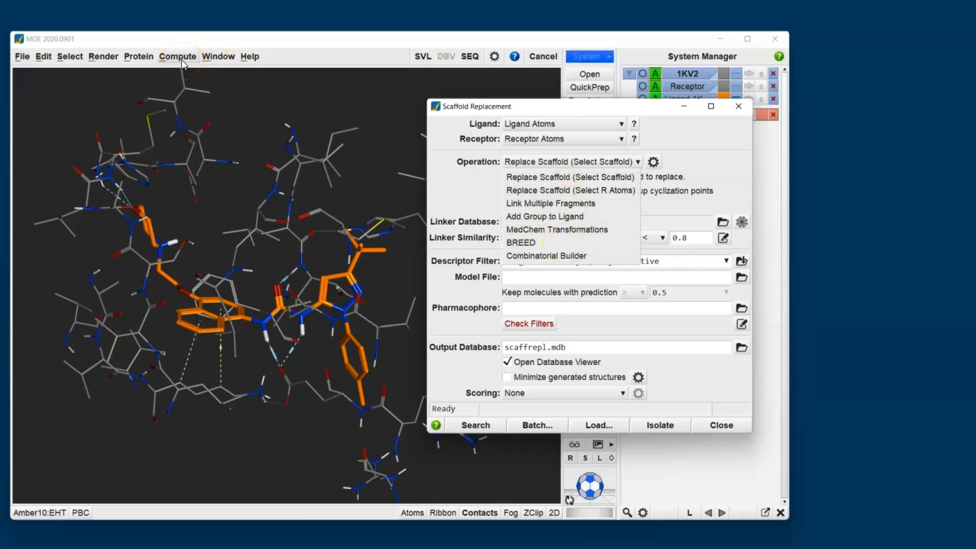
click(472, 197)
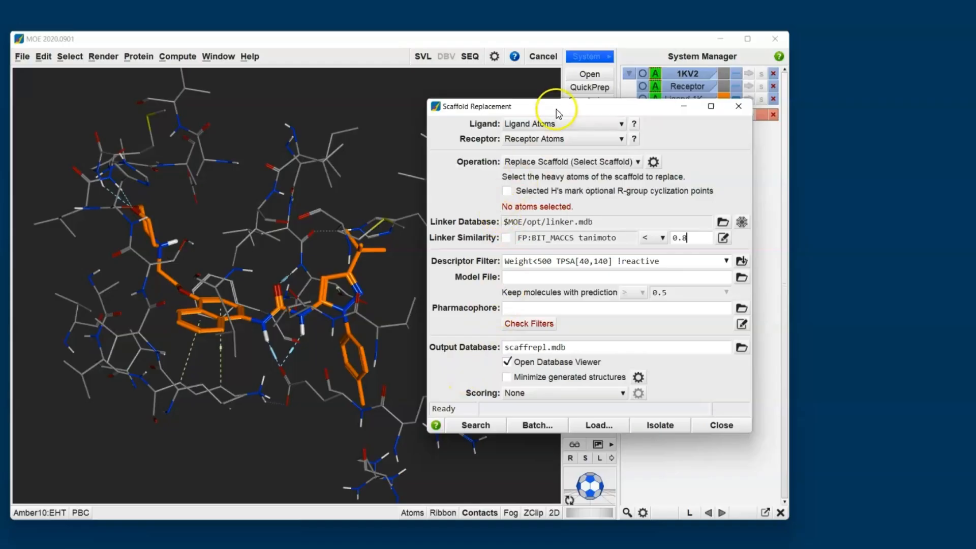
drag(558, 108, 756, 161)
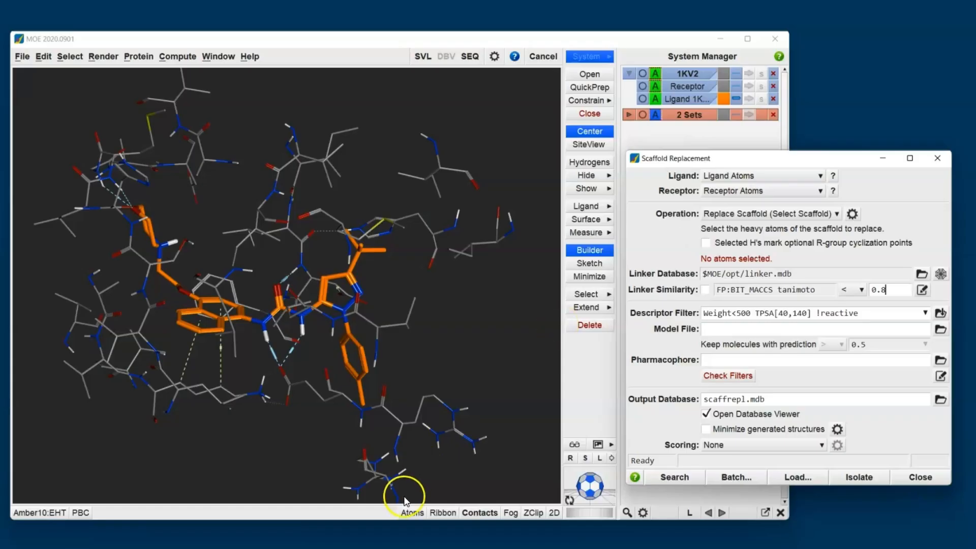
Show the 2D ligand diagram and select the urea linker atoms between the naphthalene and pyrazole as the scaffold
click(552, 513)
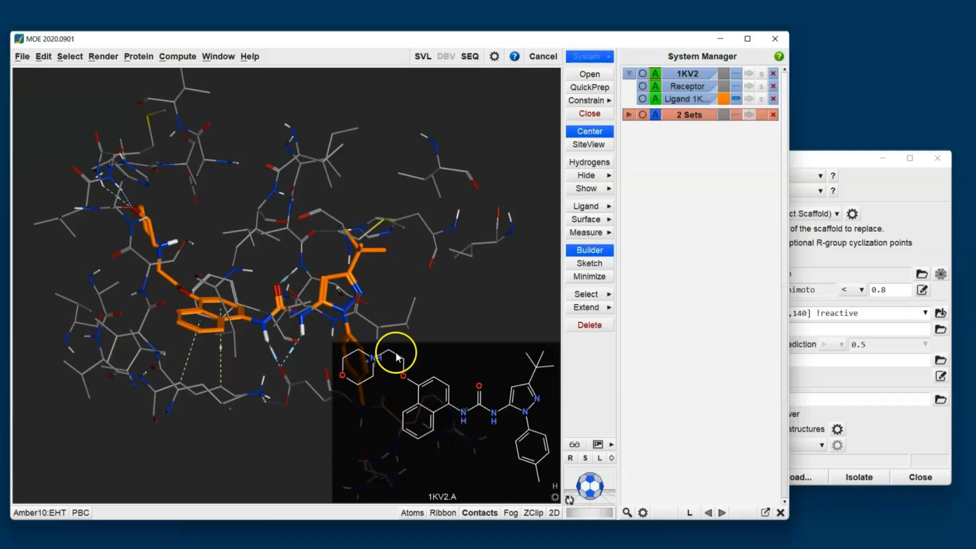
drag(399, 352, 502, 464)
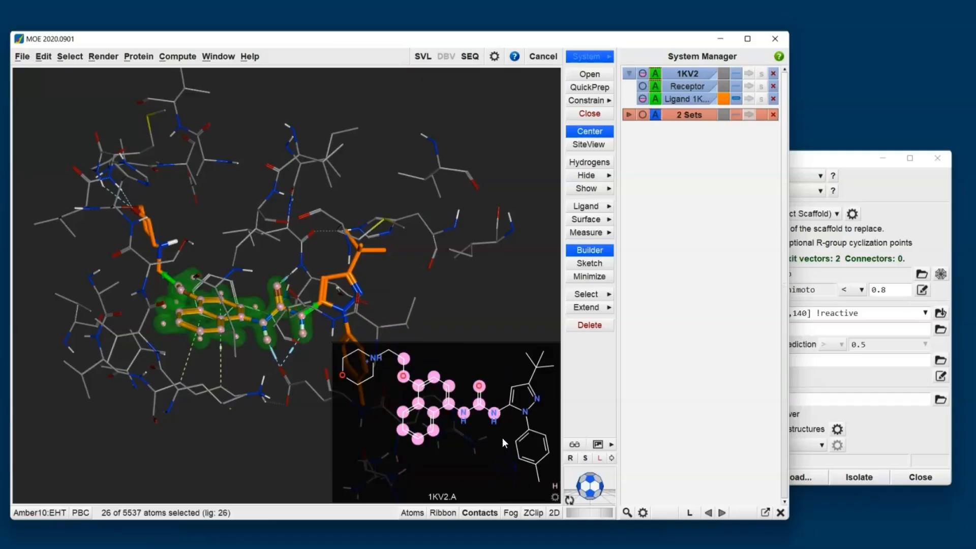
click(478, 451)
drag(473, 375, 517, 431)
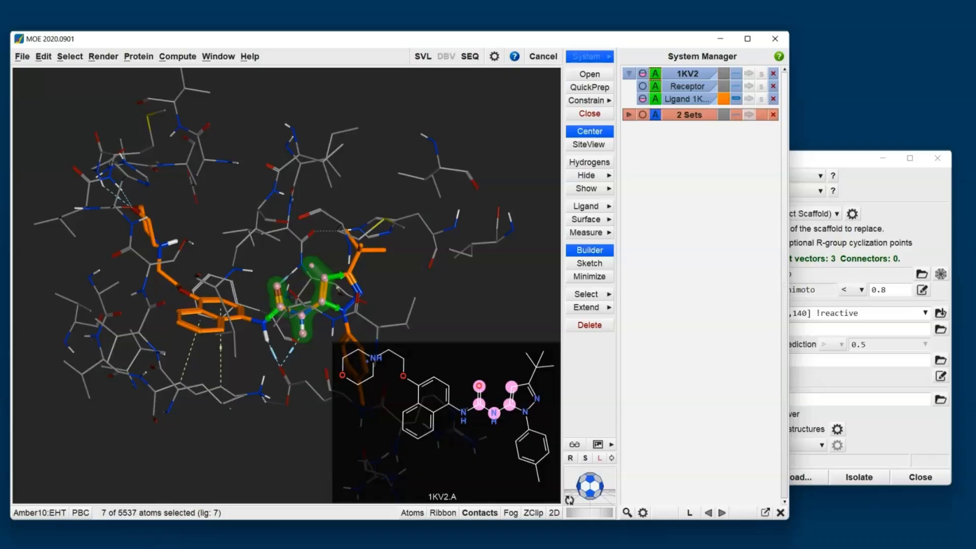
Set the intra-ligand and protein-ligand clash energies to 10 per atom in the scaffold replacement options
scroll(293, 315, up, 5)
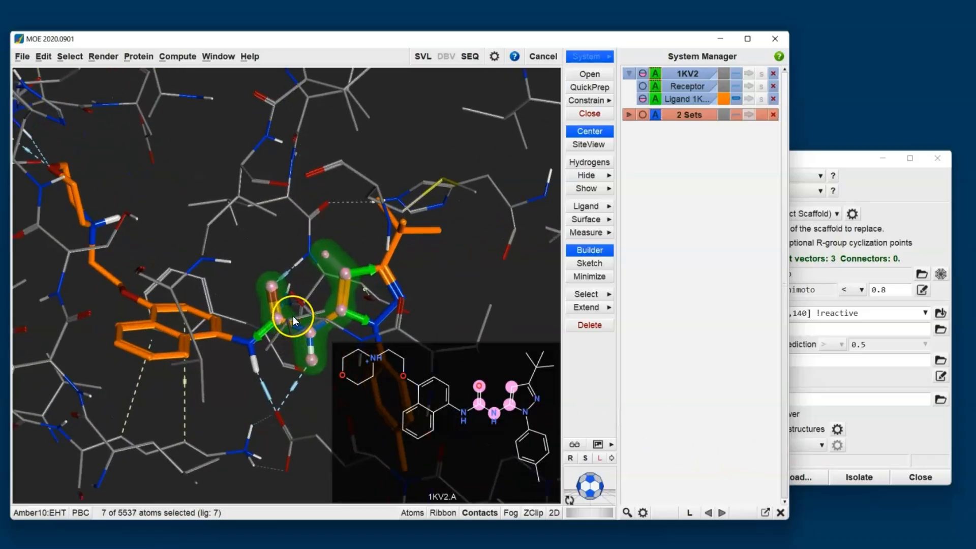
shift+middle_drag(312, 310, 226, 224)
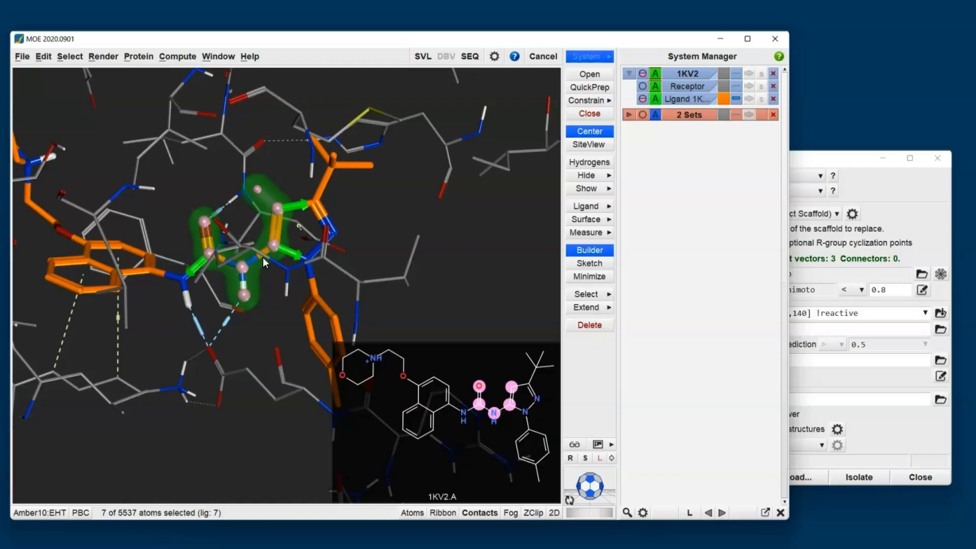
click(839, 160)
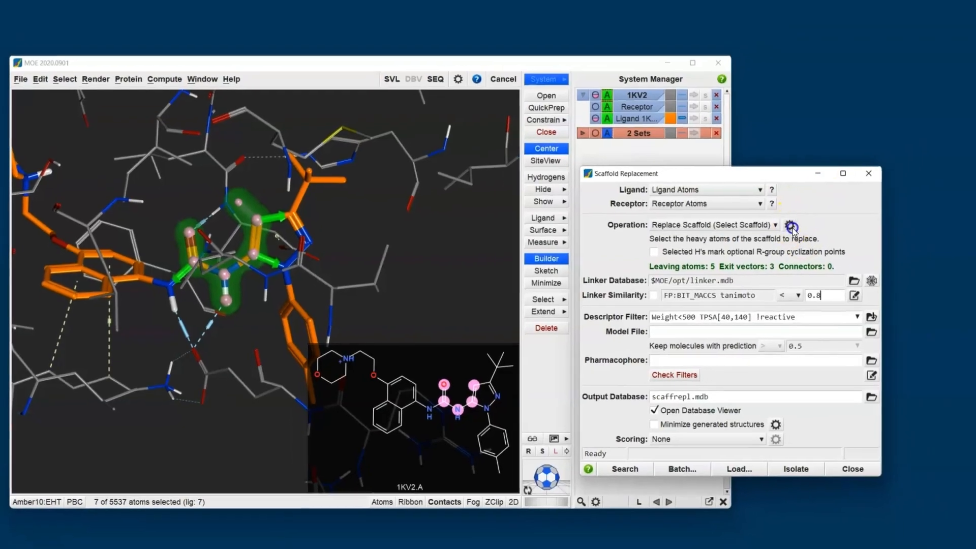
click(852, 213)
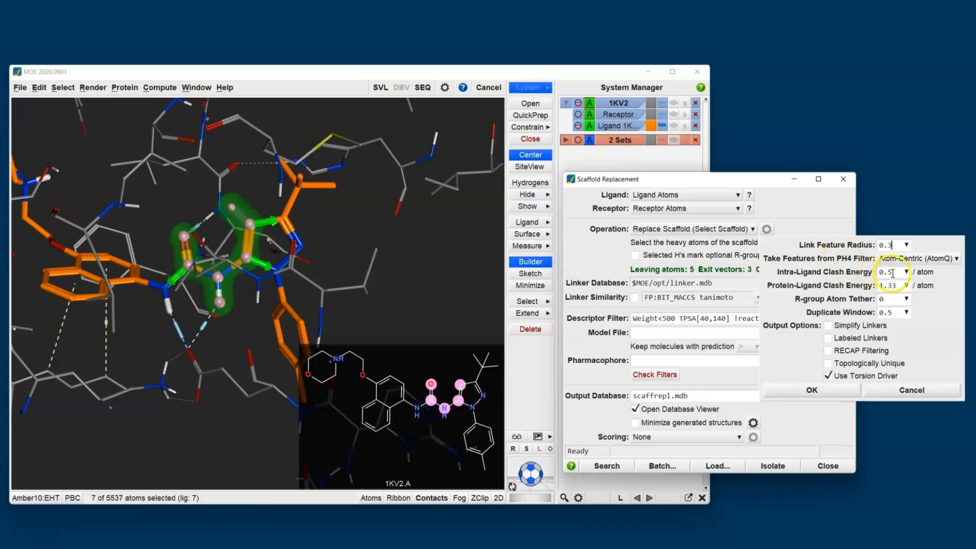
drag(896, 273, 852, 267)
text(10)
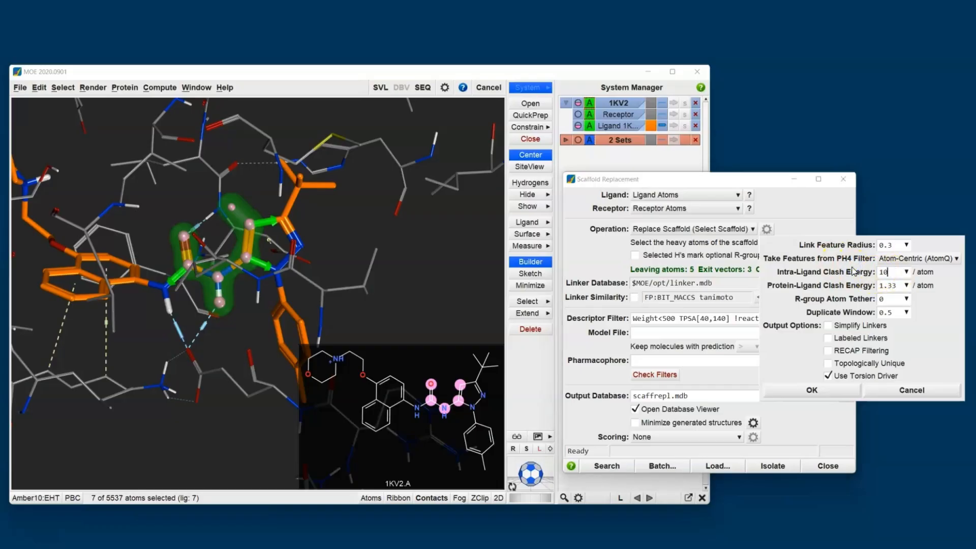
drag(896, 285, 836, 286)
text(10)
click(810, 392)
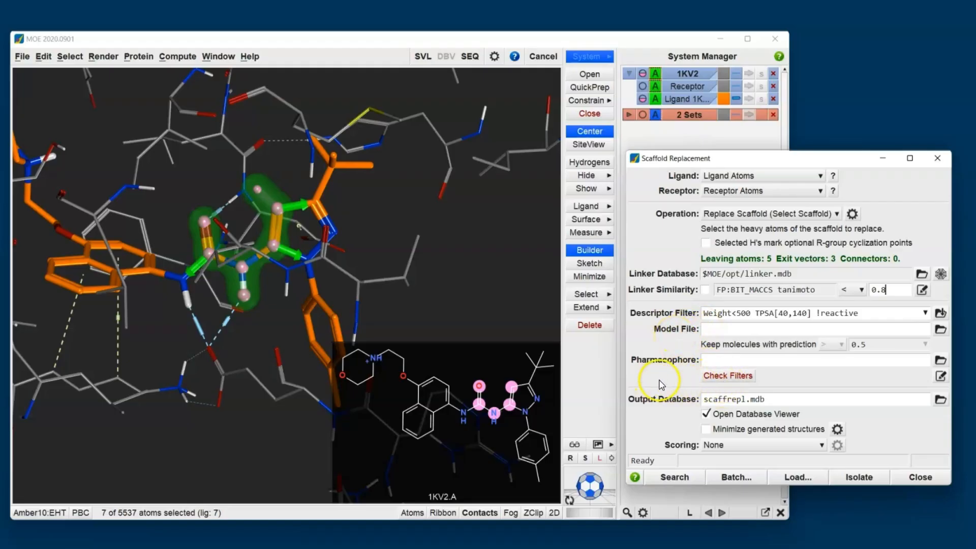
Check the ligand against the filters and change the descriptor filter weight limit to Weight<600
click(731, 377)
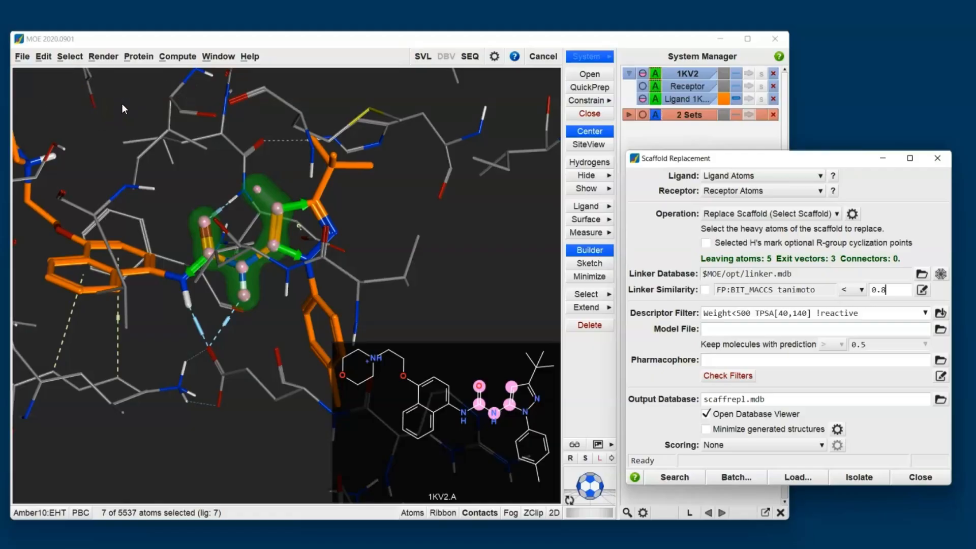
click(482, 262)
click(740, 313)
key(BackSpace)
text(6)
Run the scaffold replacement search and arrange the resulting database viewer window
click(688, 477)
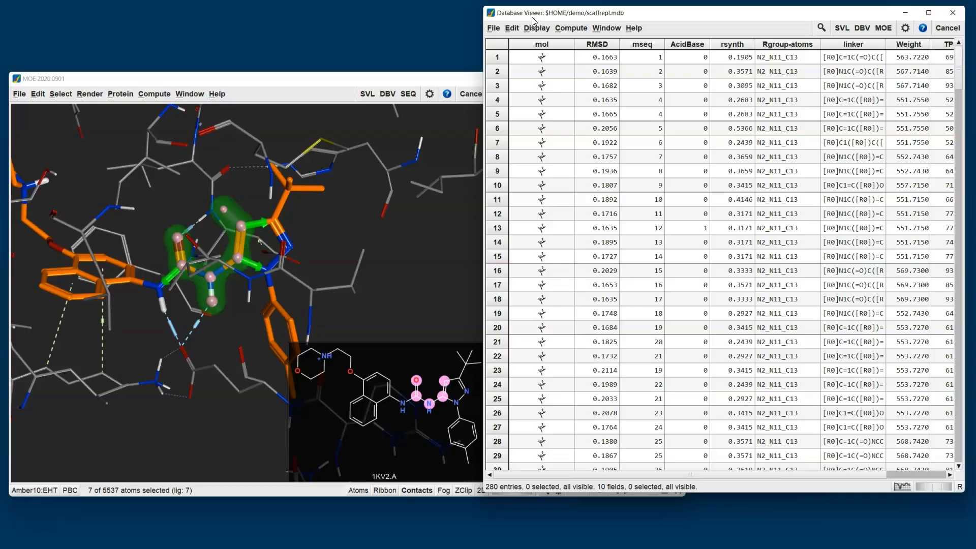
drag(554, 64, 660, 180)
middle_drag(630, 135, 645, 118)
drag(664, 165, 554, 59)
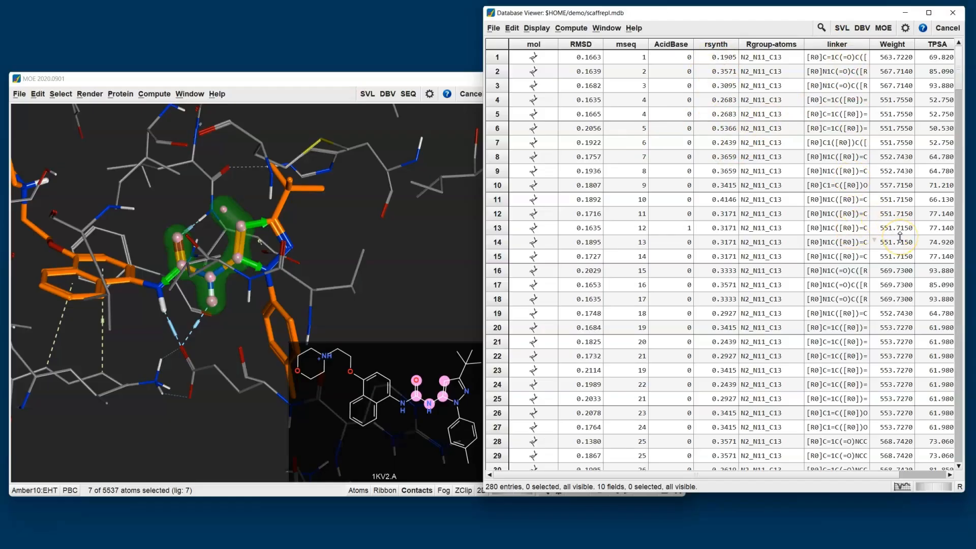
click(574, 30)
mouse_move(593, 115)
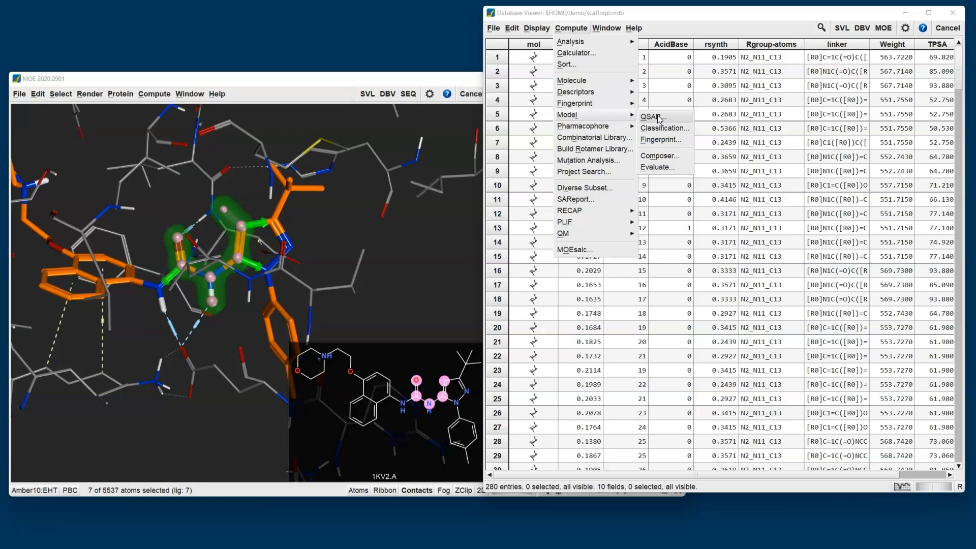
click(680, 14)
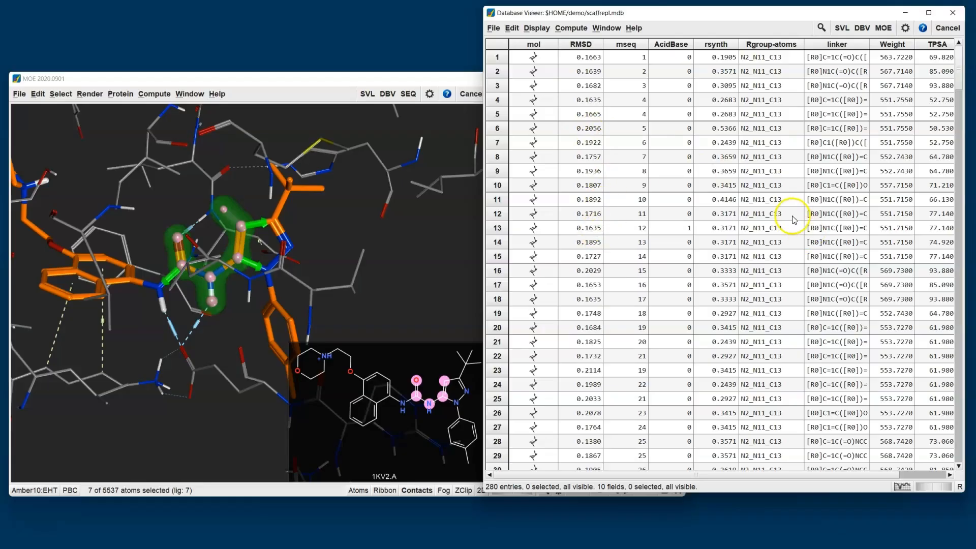
Open the scaffold replacement results database in the molecule browser and reposition the browser window
click(494, 28)
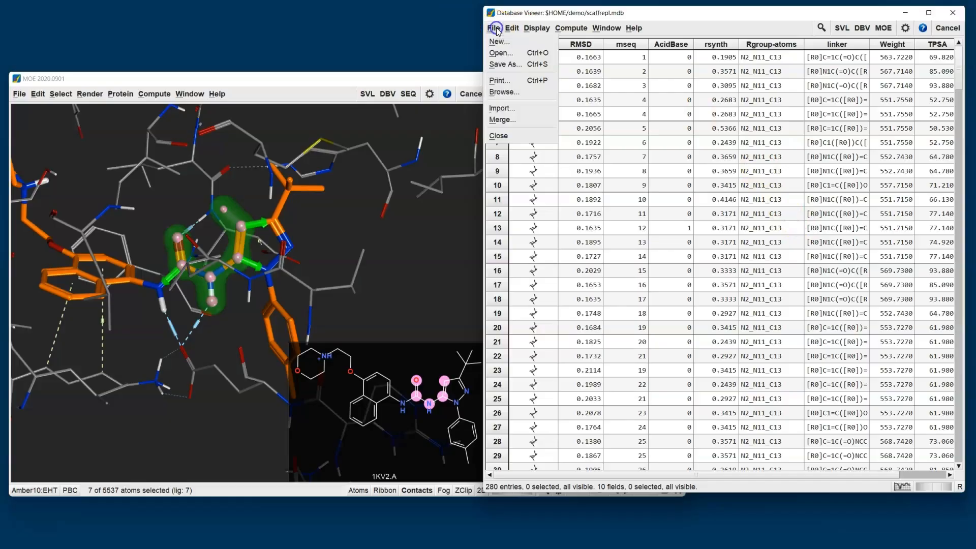
click(508, 92)
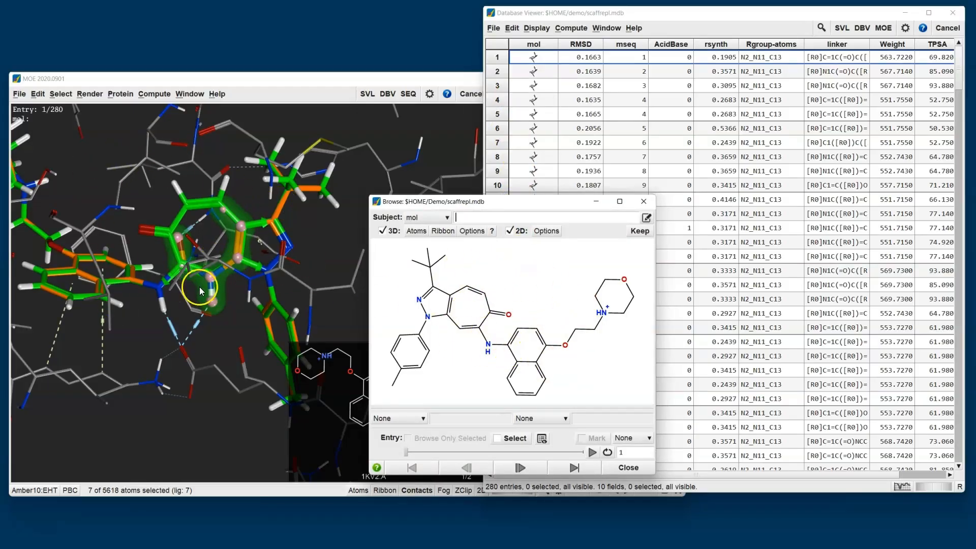
drag(505, 207, 632, 219)
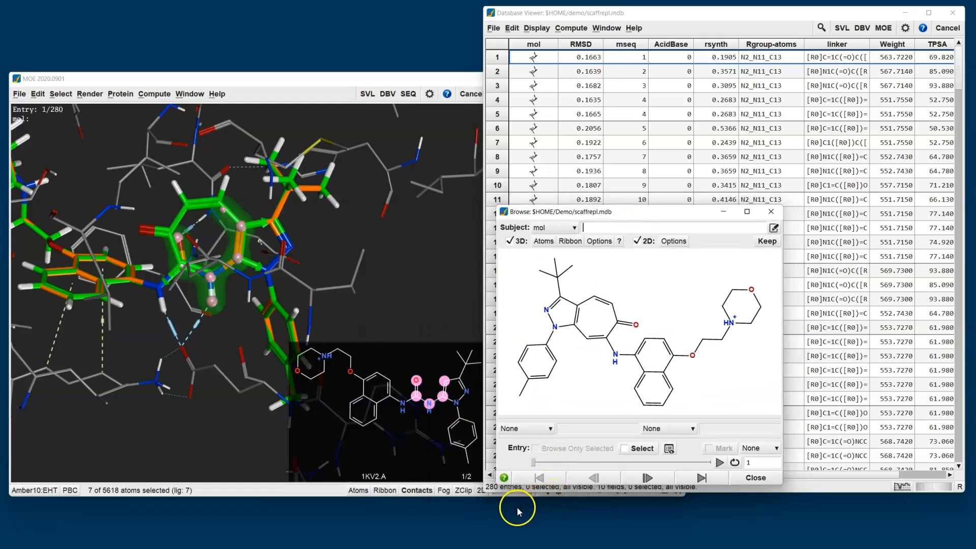
Hide the 2D ligand diagram overlay in the 3D view
click(478, 491)
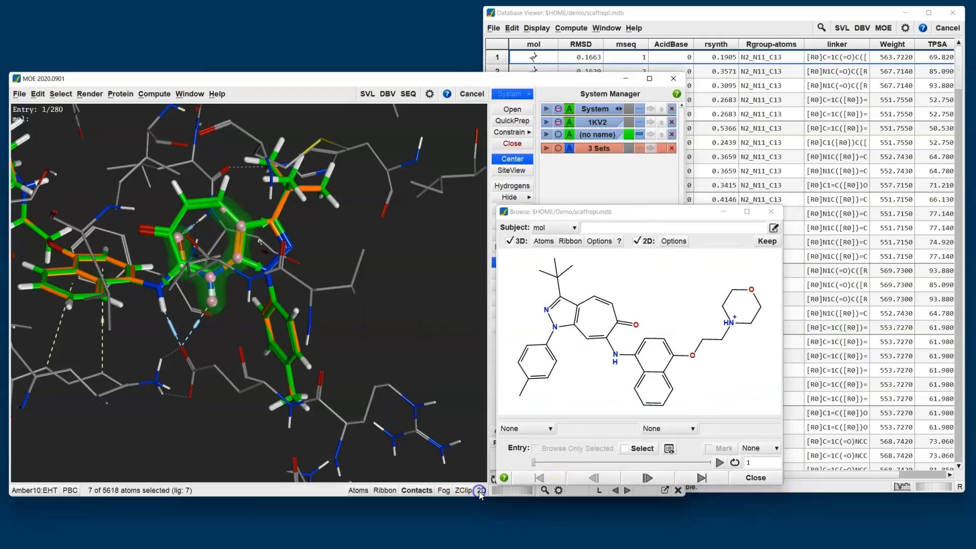
click(355, 334)
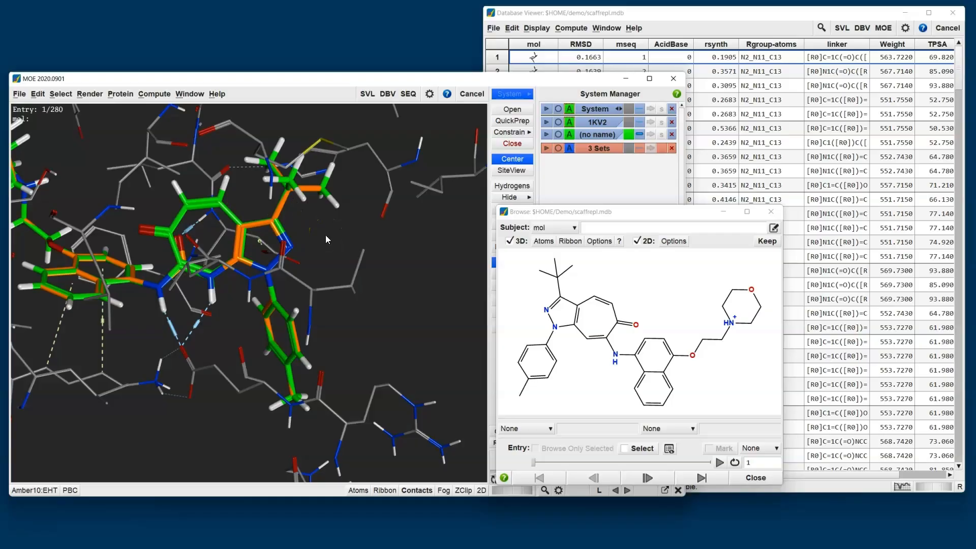
click(557, 216)
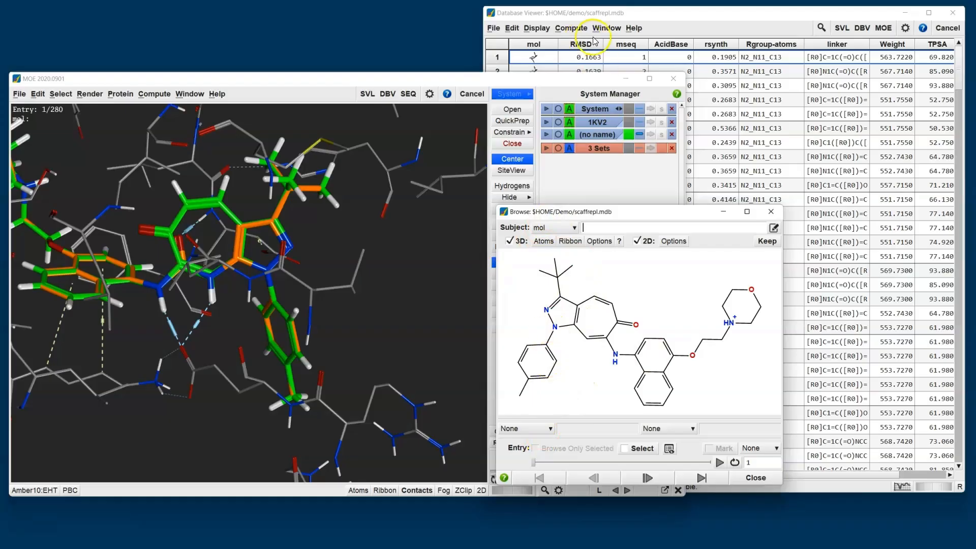
Show the RMSD and rsynth fields for each entry in the browser
click(549, 428)
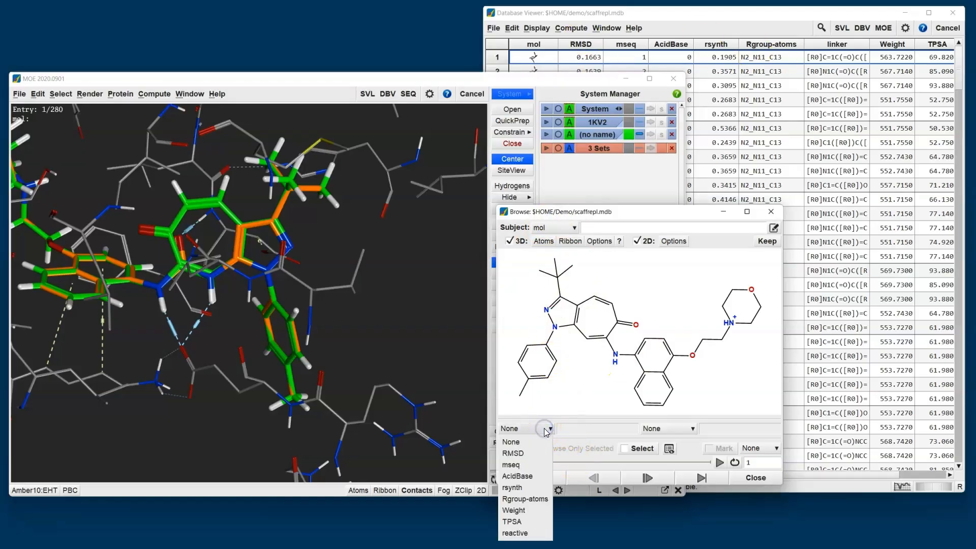
click(516, 453)
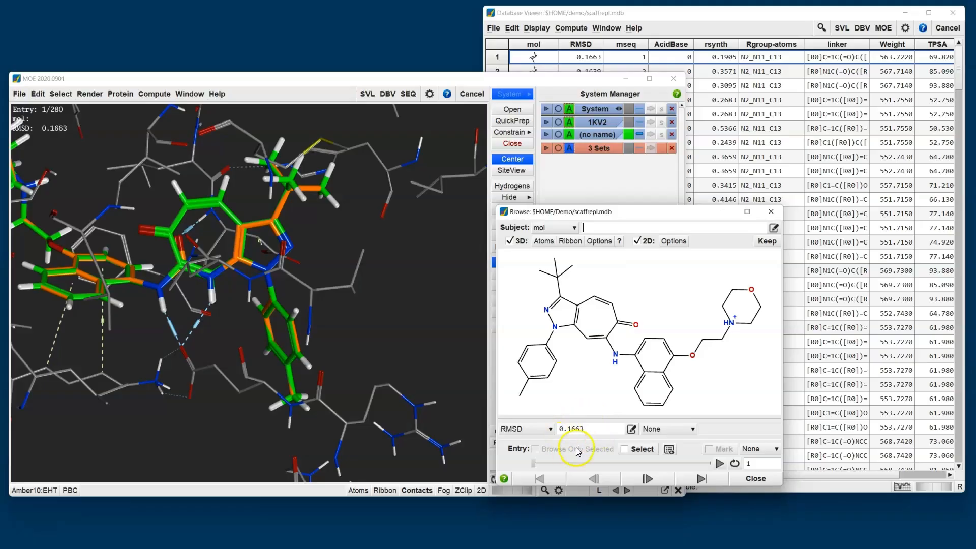
click(665, 433)
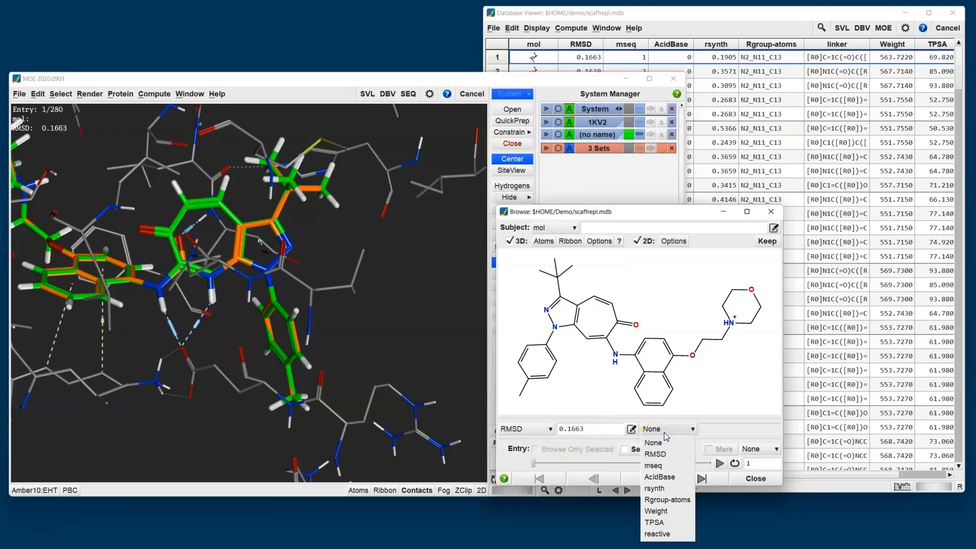
click(658, 488)
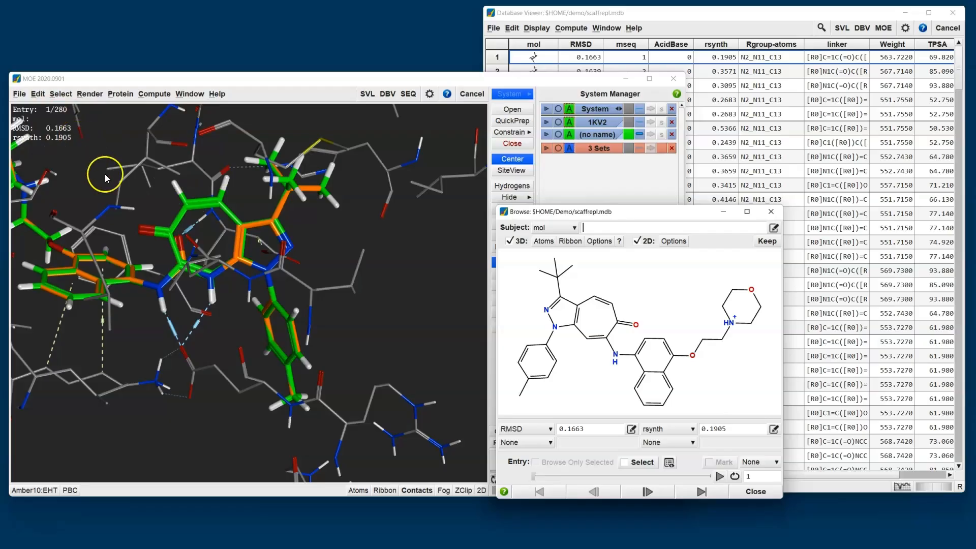
Step through the generated molecules one by one, then play through them automatically
click(652, 496)
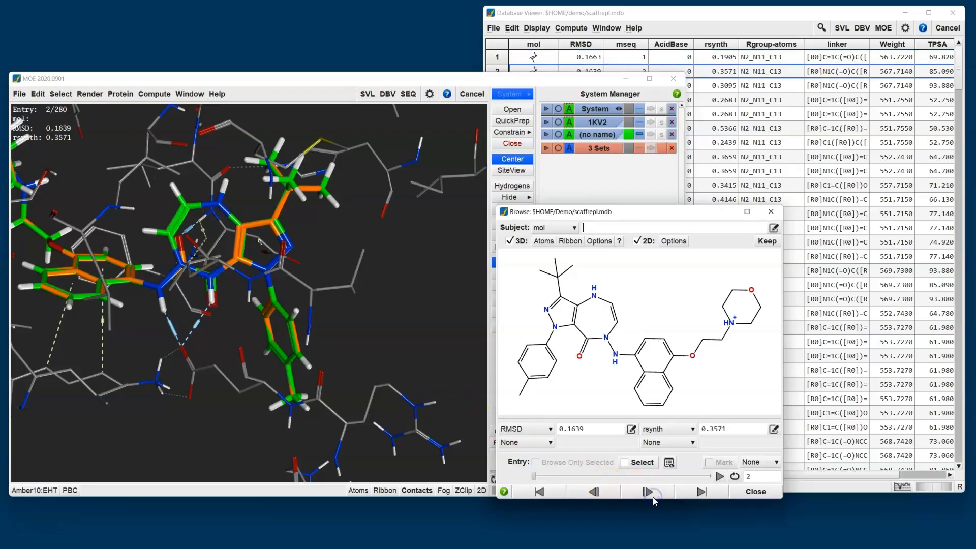
click(652, 496)
click(720, 478)
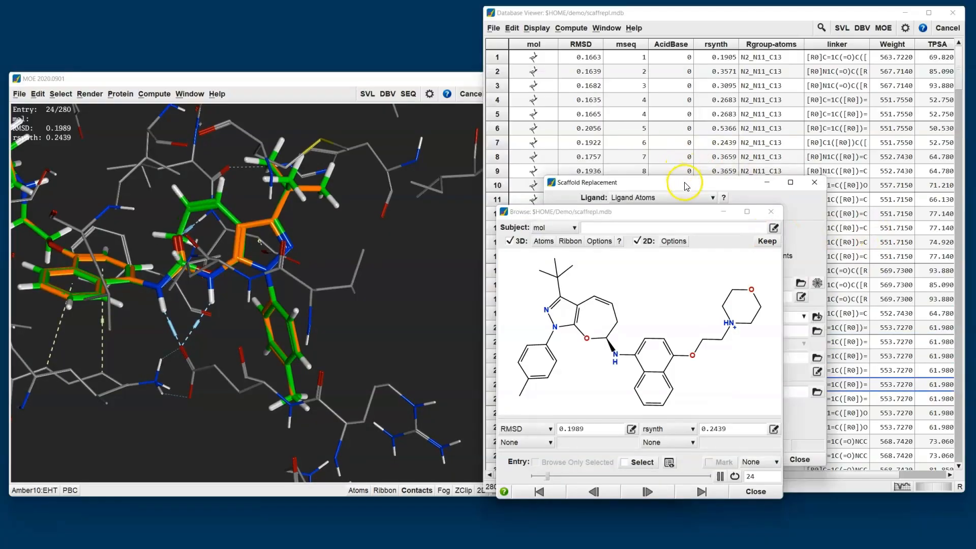
Move the Scaffold Replacement panel beside the browser and view the help for the descriptor filter
drag(686, 184, 326, 140)
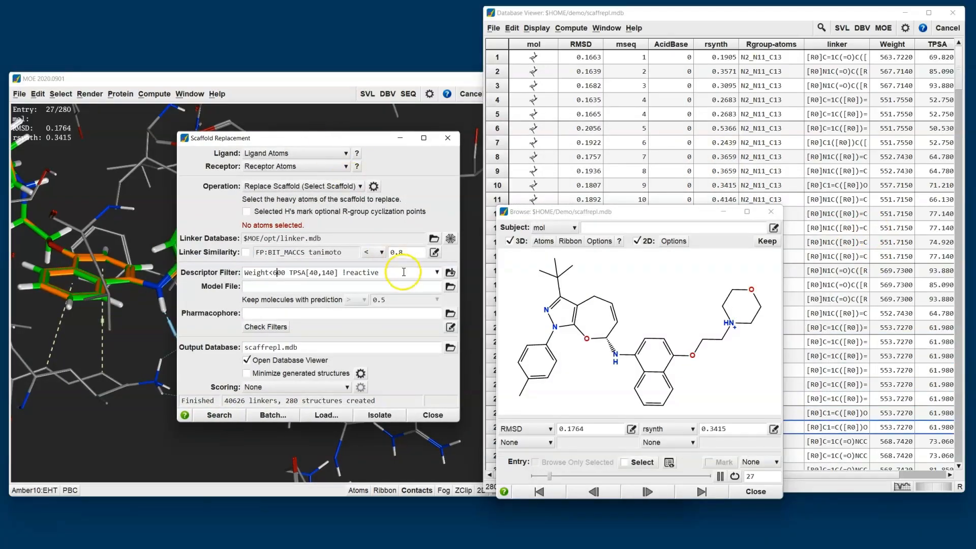
mouse_move(403, 272)
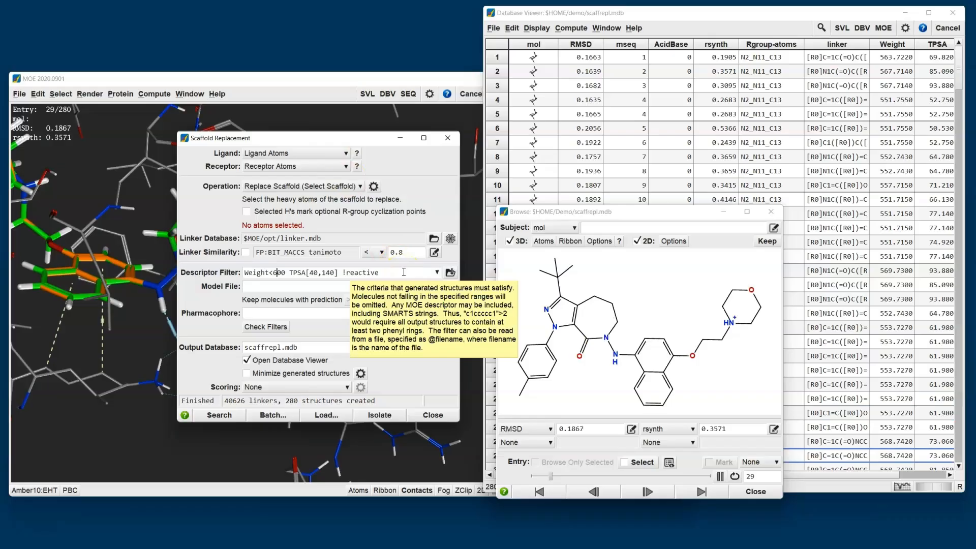